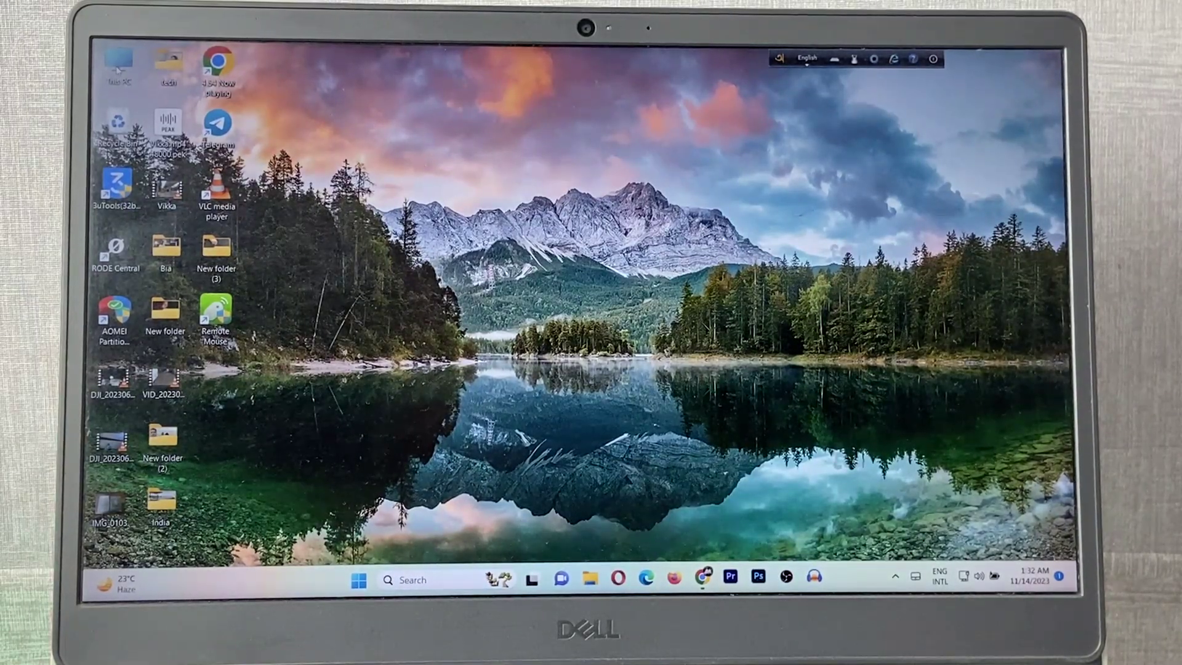
Step: Open File Explorer on This PC with Win+E to list the drives
{"action": "key", "text": "super+e"}
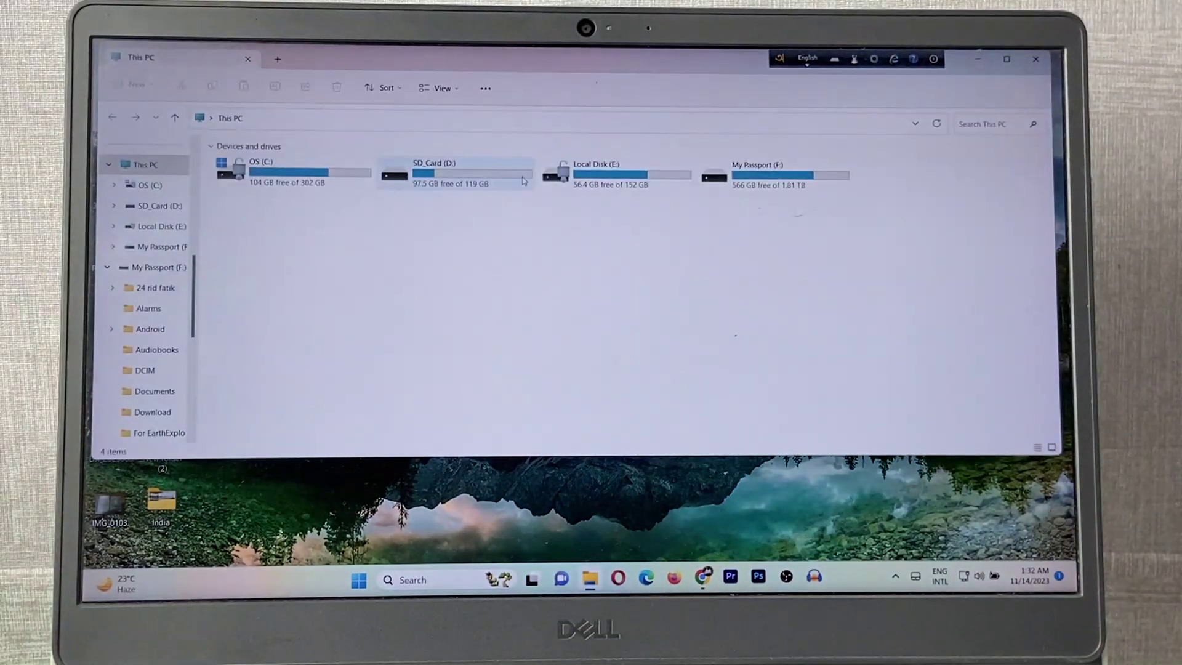
Step: Maximize the This PC File Explorer window to full screen
{"action": "key", "text": "super+Up"}
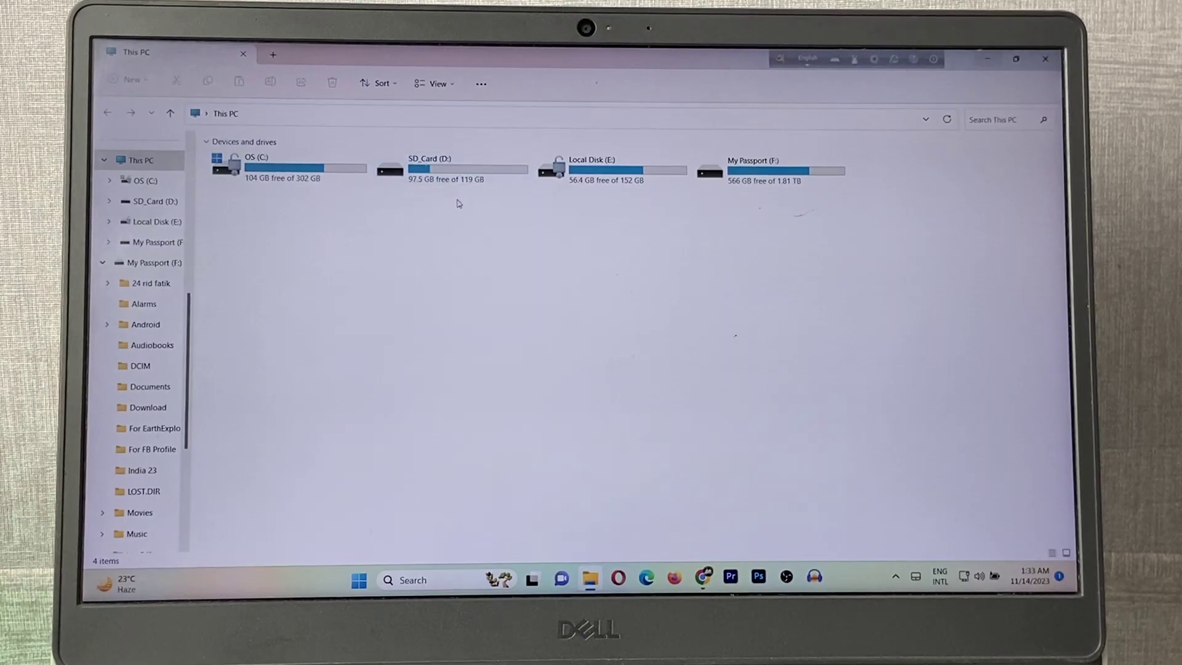
Step: Browse SD_Card > DCIM > DJI_001 as large icons, then return to DCIM
{"action": "double_click", "coordinate": [454, 176]}
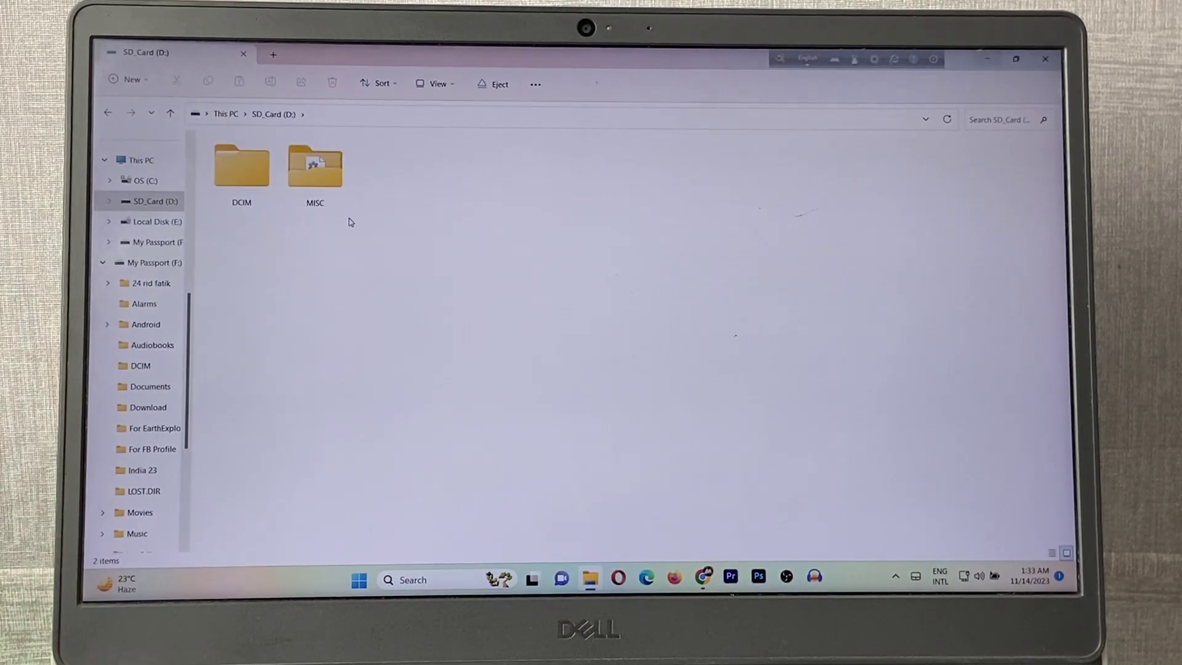
{"action": "double_click", "coordinate": [253, 201]}
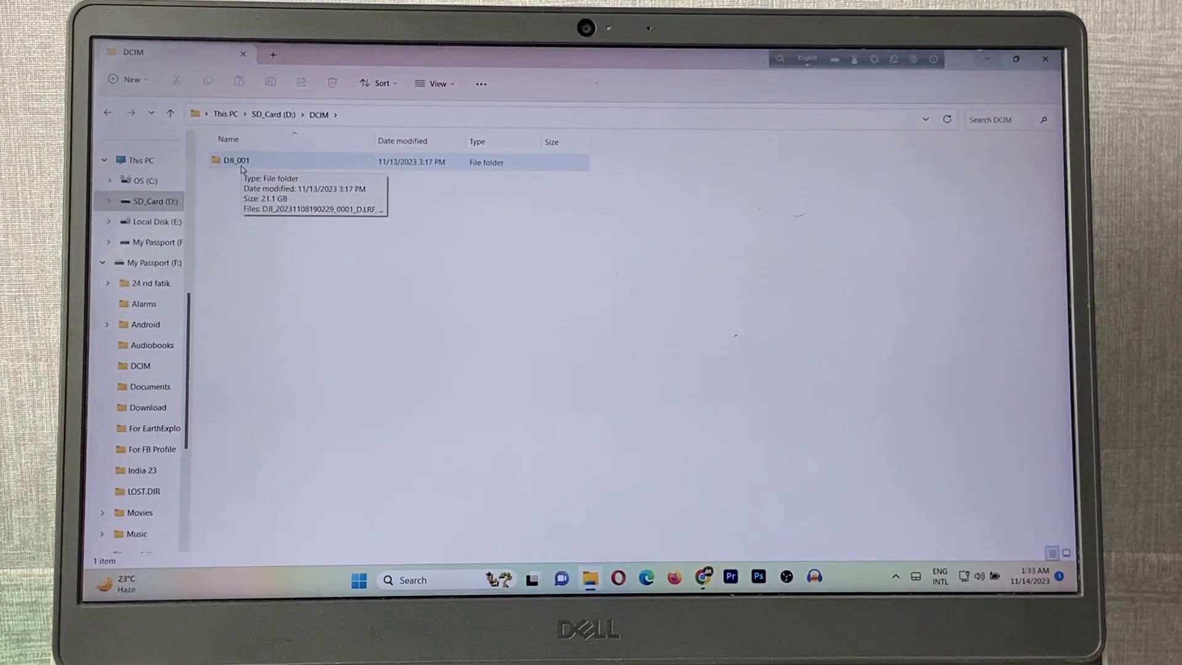
{"action": "double_click", "coordinate": [242, 165]}
{"action": "scroll", "coordinate": [370, 323], "scroll_direction": "down", "scroll_amount": 5}
{"action": "scroll", "coordinate": [370, 323], "scroll_direction": "down", "scroll_amount": 5}
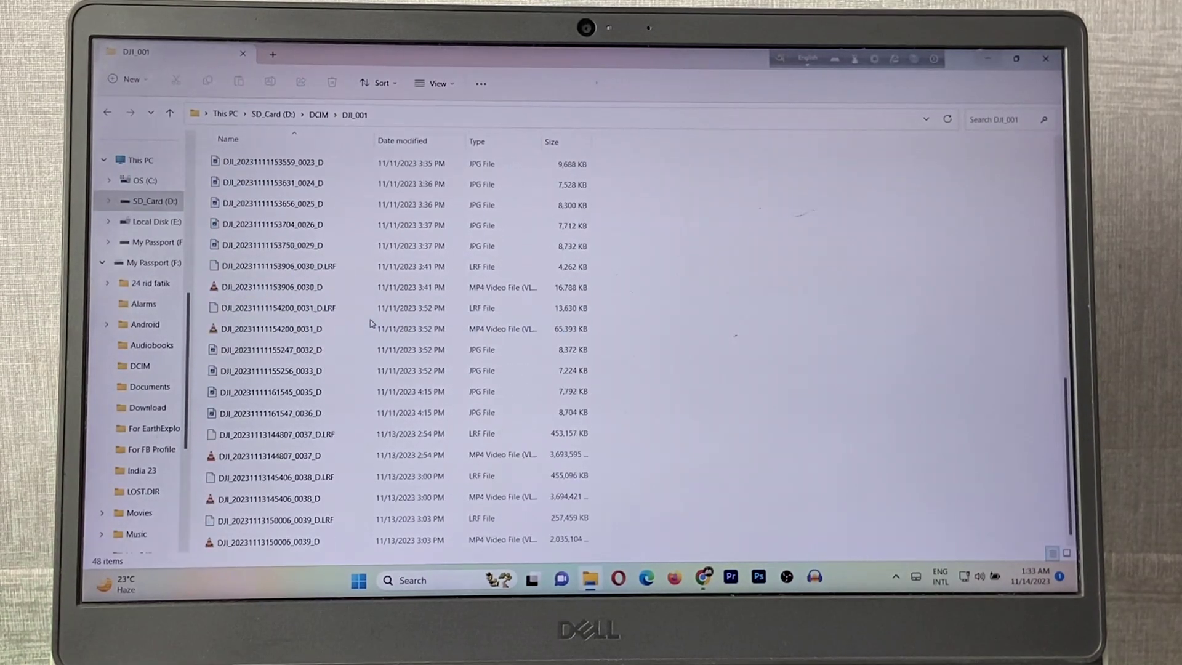
{"action": "scroll", "coordinate": [370, 322], "scroll_direction": "up", "scroll_amount": 7}
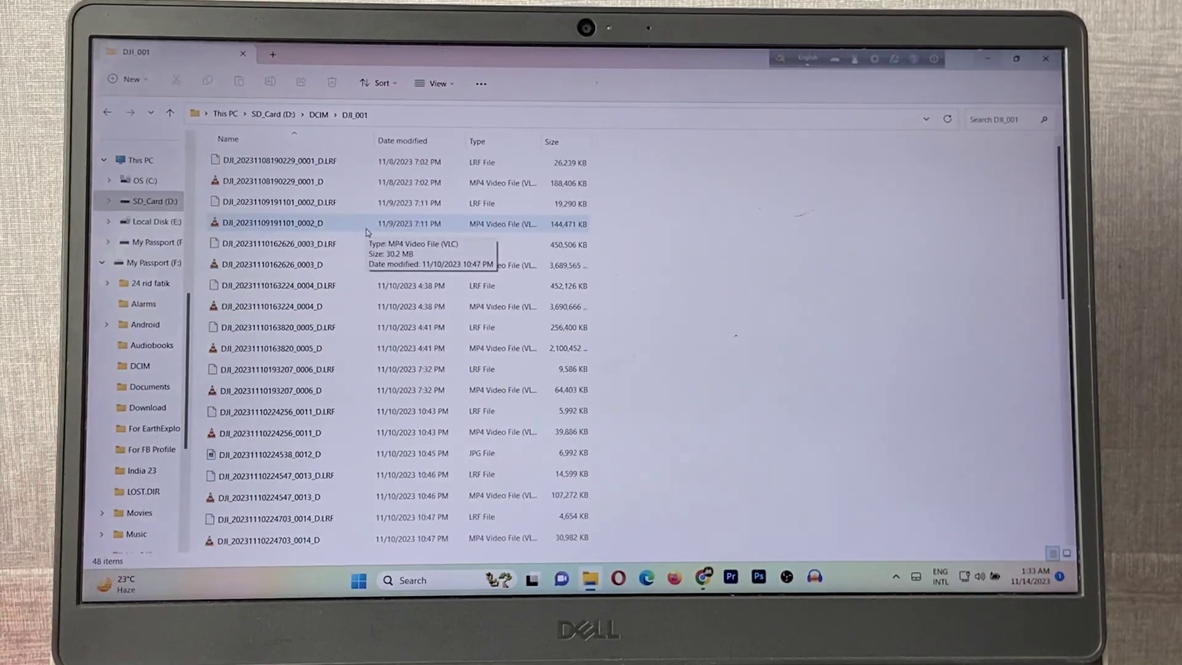
{"action": "left_click", "coordinate": [425, 83]}
{"action": "left_click", "coordinate": [444, 112]}
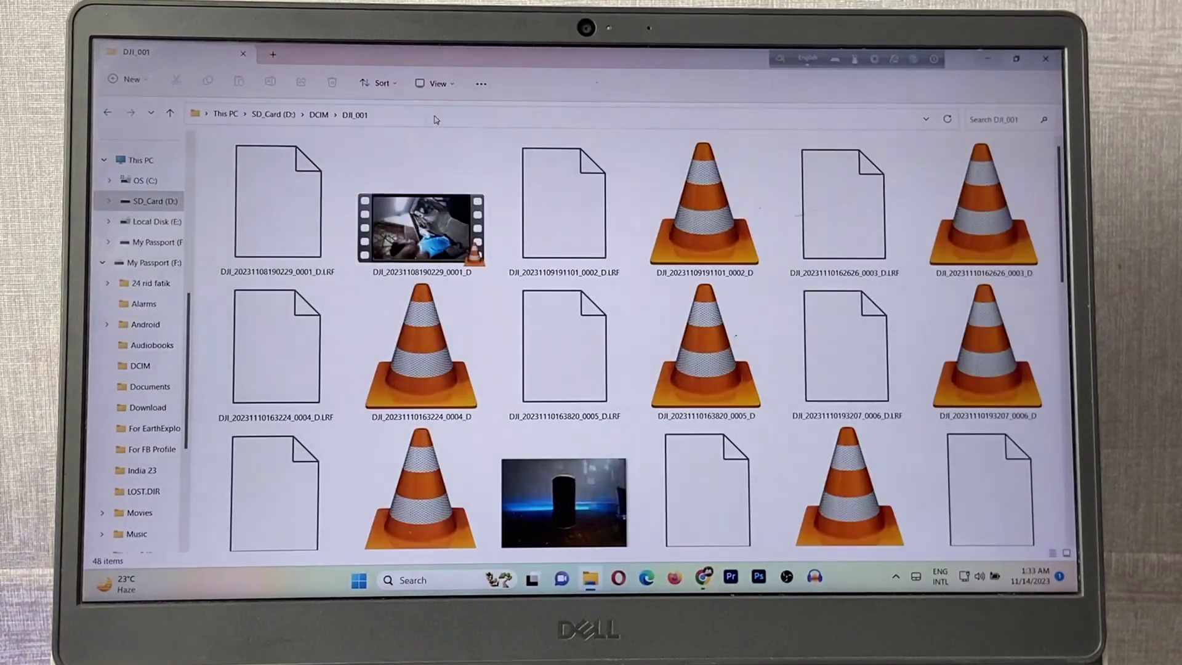
{"action": "scroll", "coordinate": [417, 258], "scroll_direction": "down", "scroll_amount": 5}
{"action": "scroll", "coordinate": [415, 260], "scroll_direction": "up", "scroll_amount": 5}
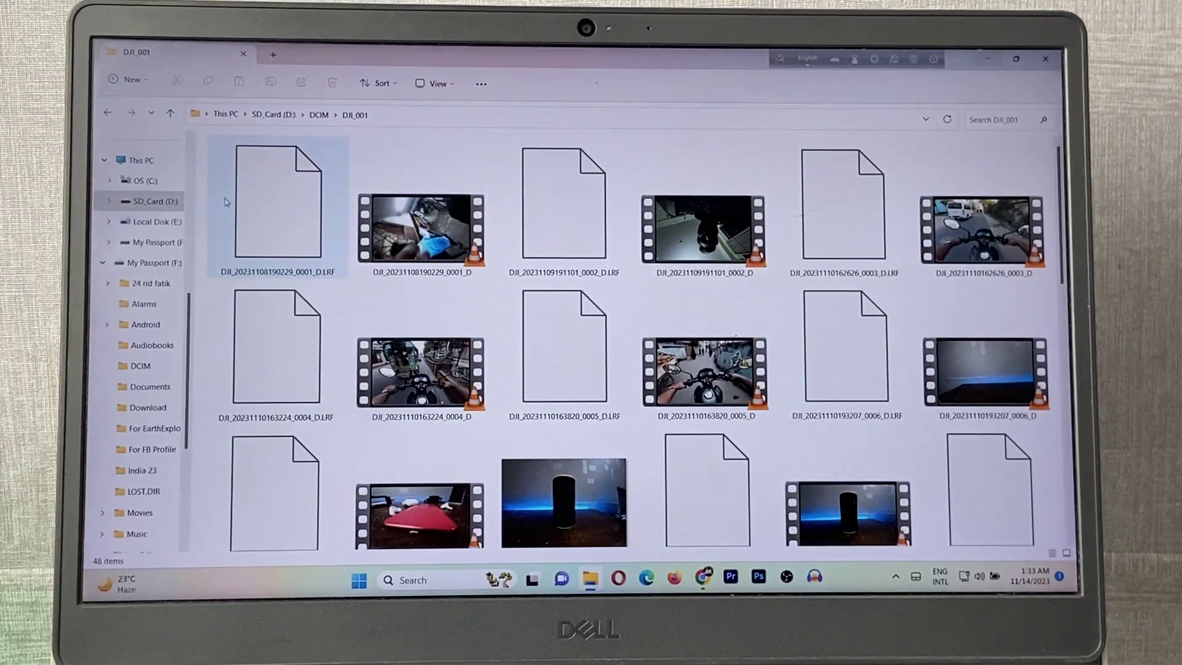
{"action": "left_click", "coordinate": [106, 114]}
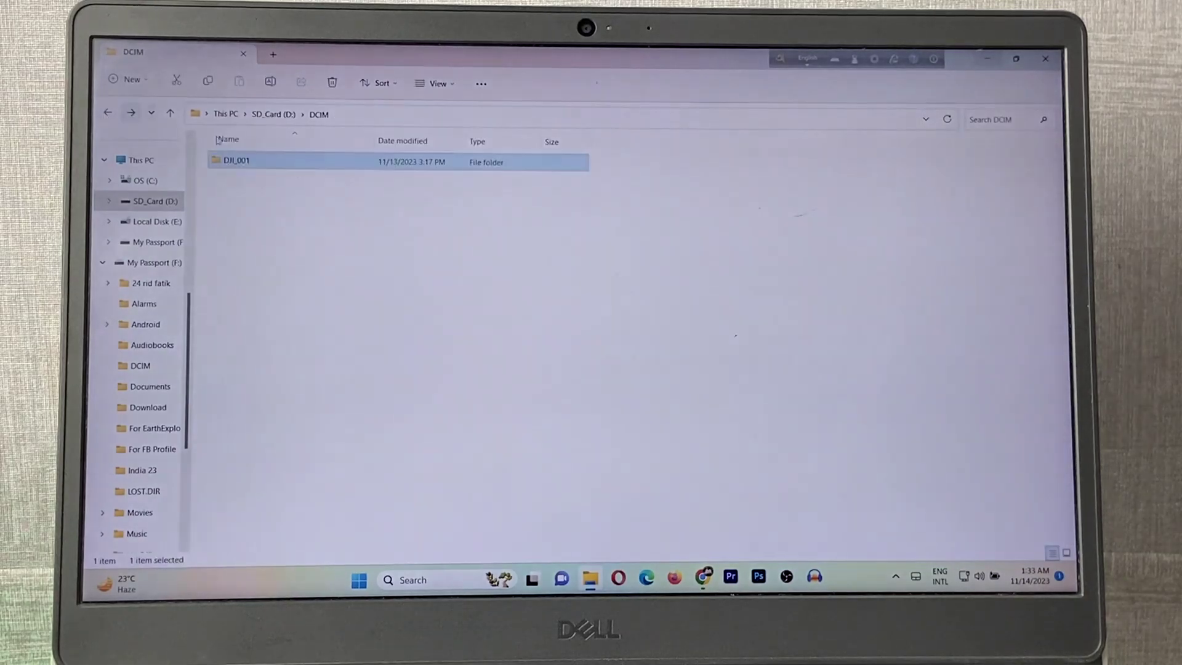
Step: Copy DJI_001 and paste it into the top level of My Passport (F:)
{"action": "right_click", "coordinate": [265, 164]}
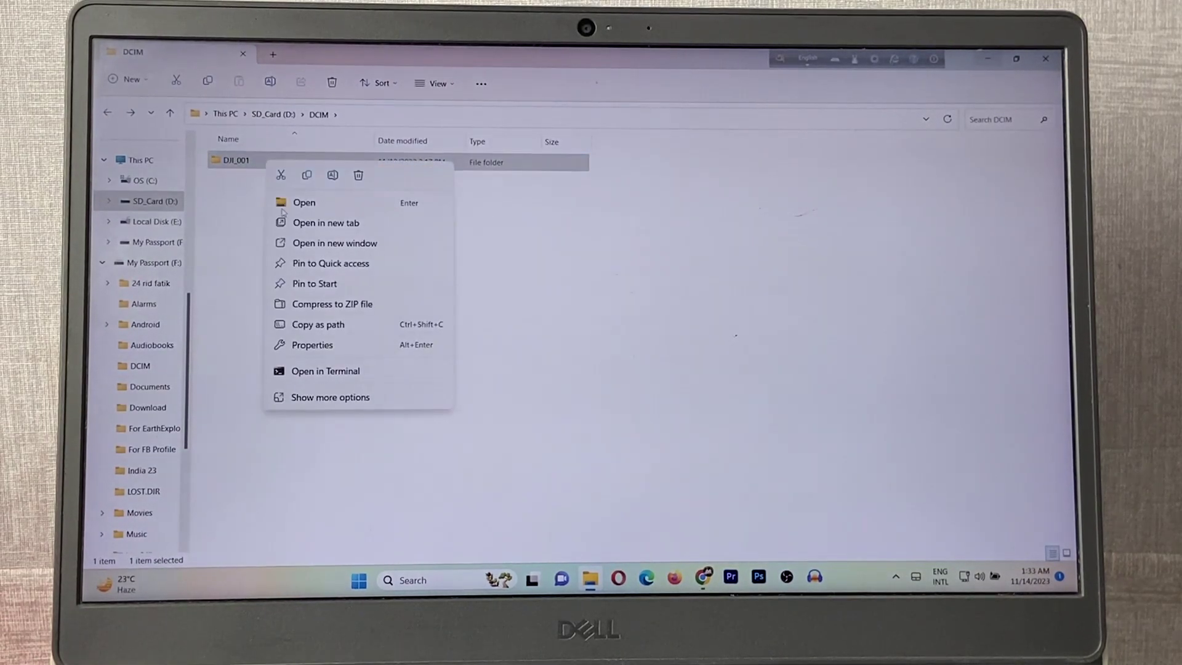
{"action": "left_click", "coordinate": [305, 176]}
{"action": "key", "text": "super+d"}
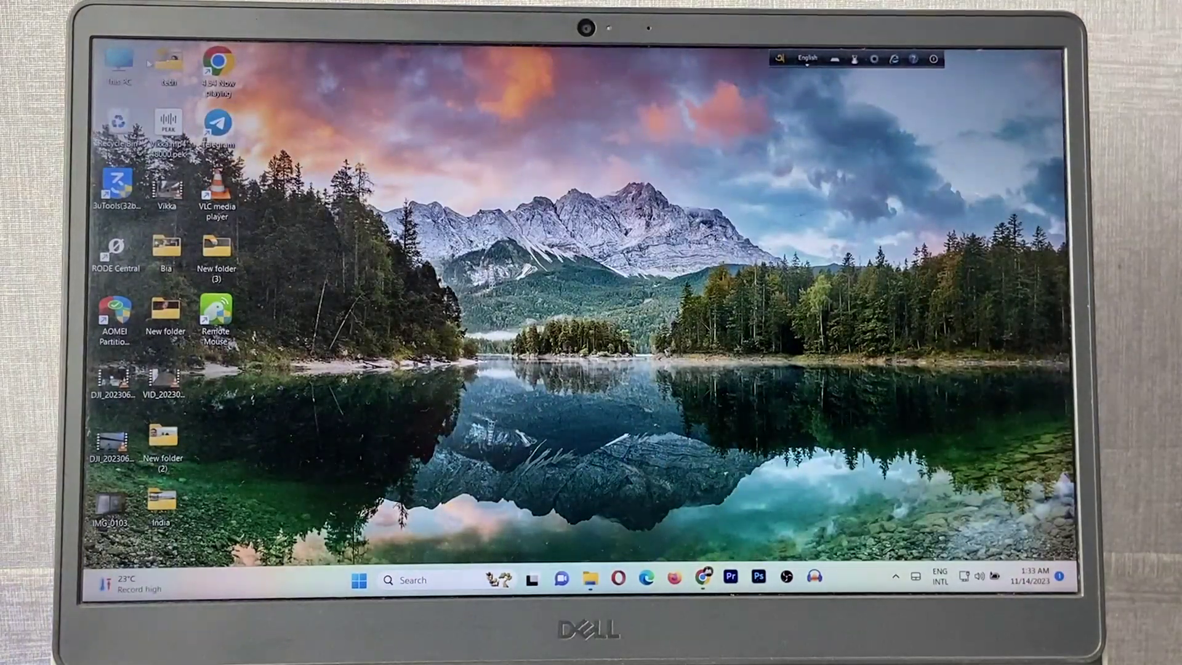
{"action": "key", "text": "super+e"}
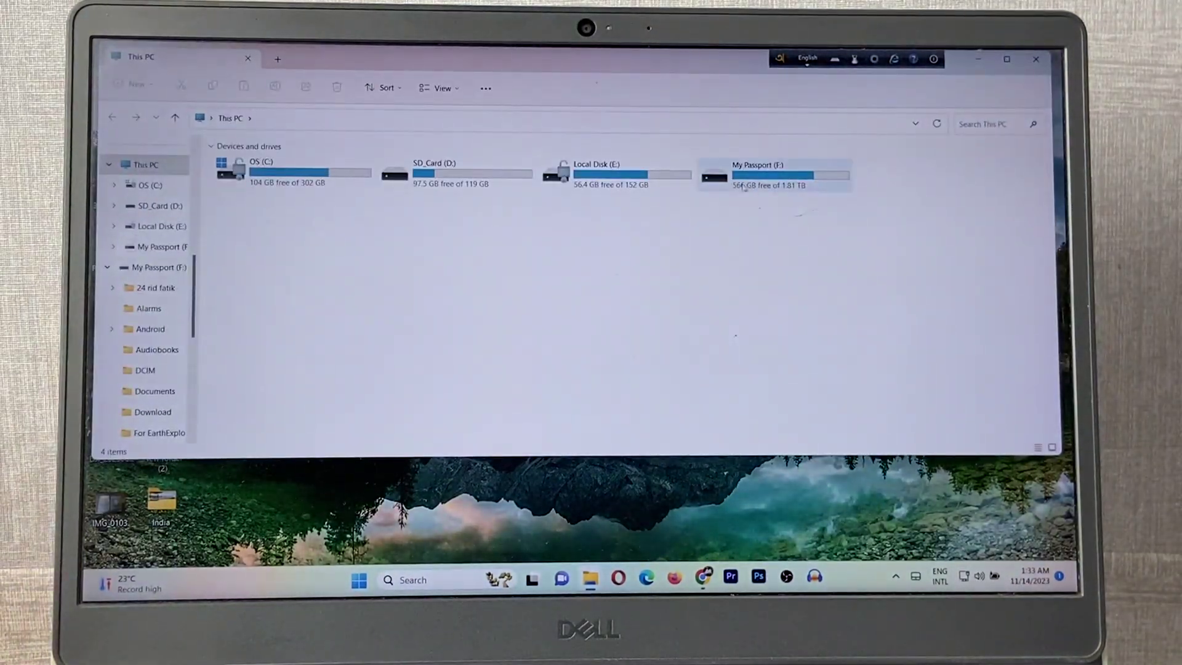
{"action": "double_click", "coordinate": [799, 178]}
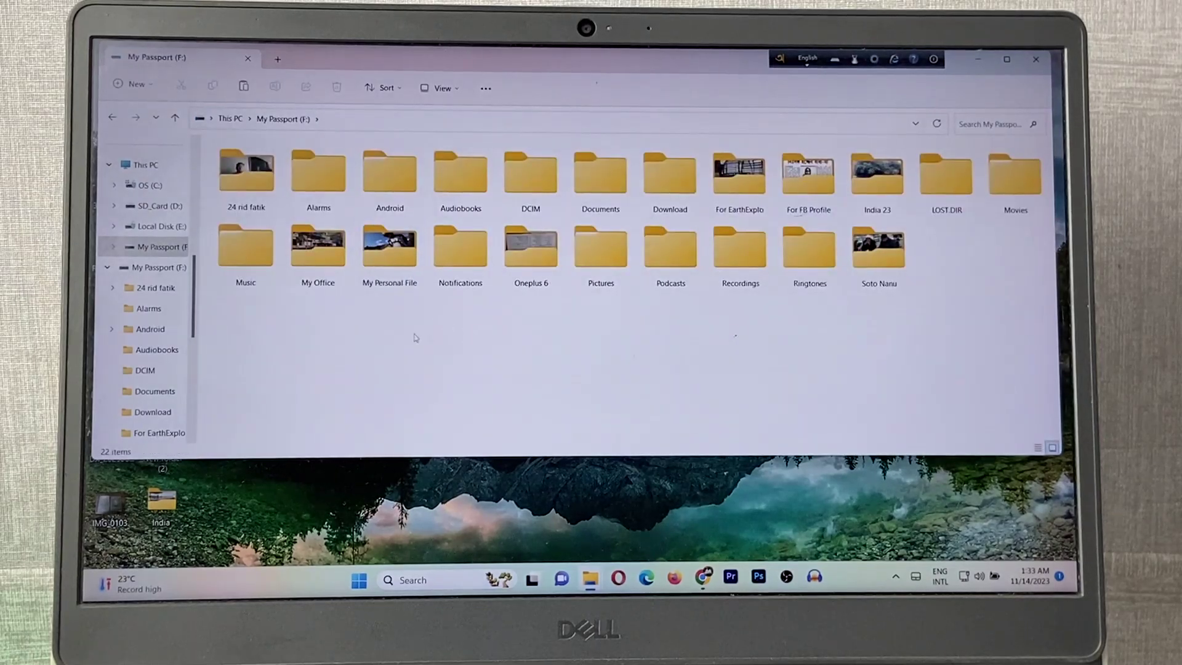
{"action": "right_click", "coordinate": [383, 338]}
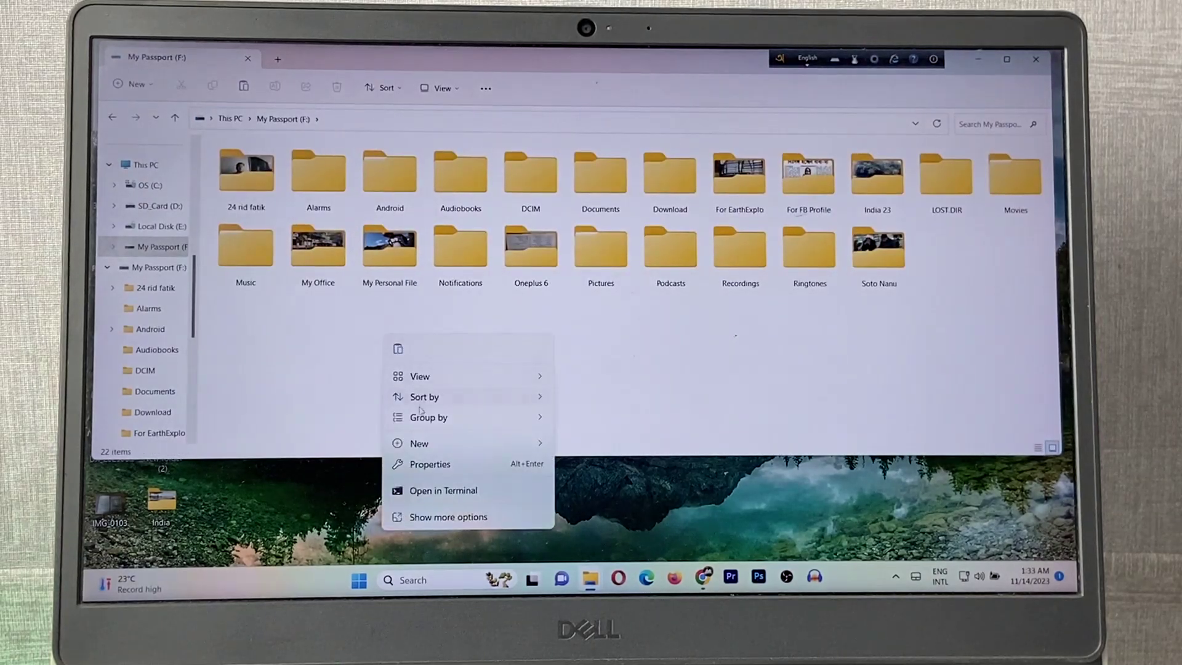
{"action": "left_click", "coordinate": [398, 350]}
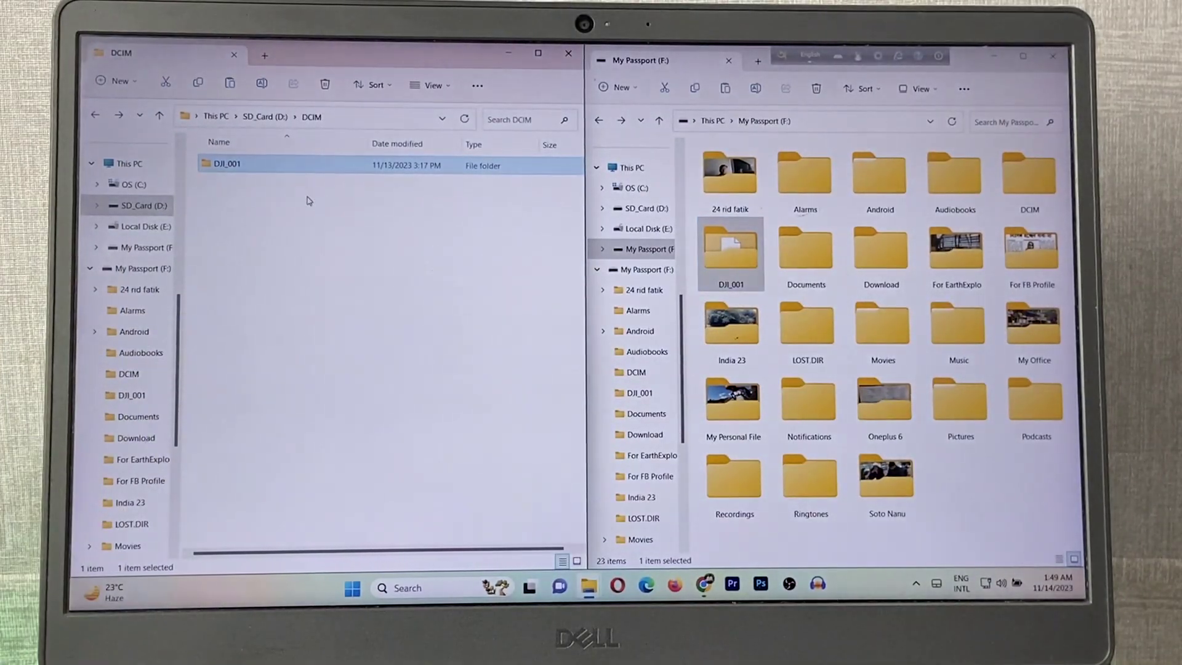
Step: Permanently delete DJI_001 from the card's DCIM, then return to This PC
{"action": "right_click", "coordinate": [275, 171]}
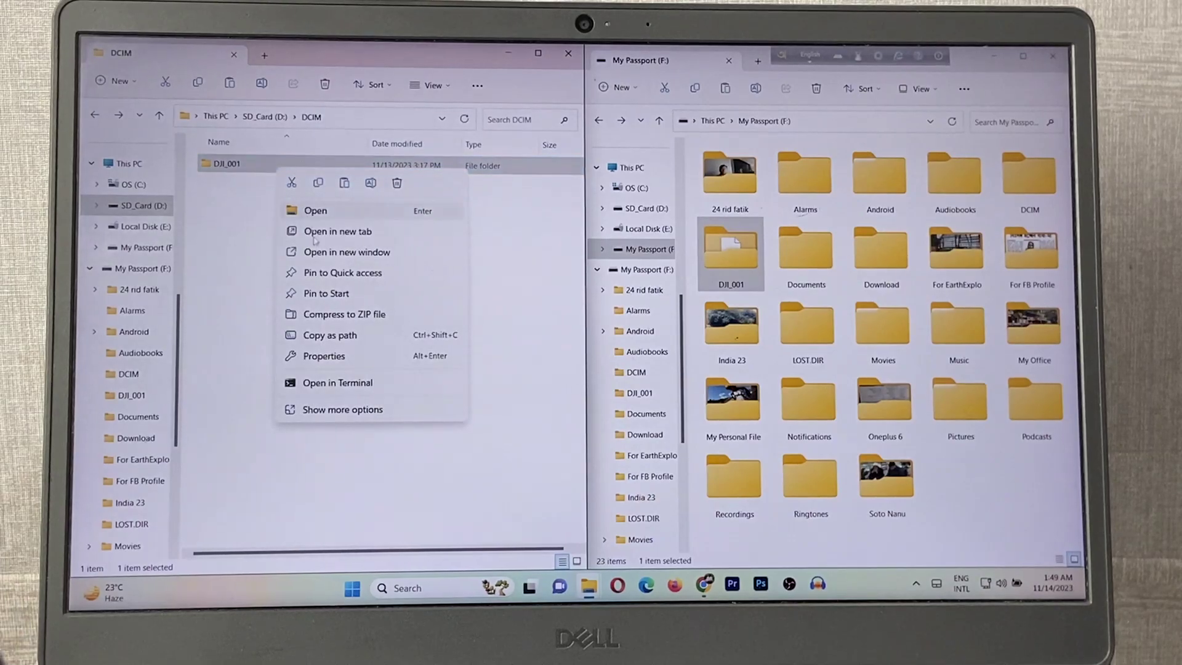
{"action": "left_click", "coordinate": [395, 183]}
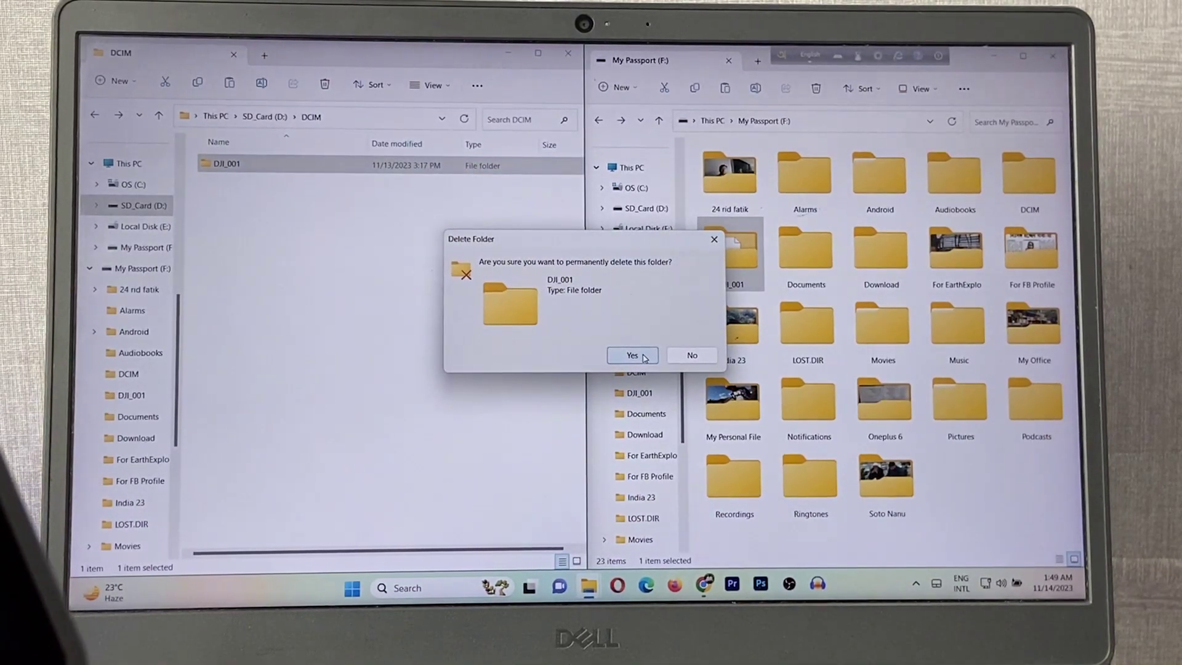
{"action": "left_click", "coordinate": [632, 354]}
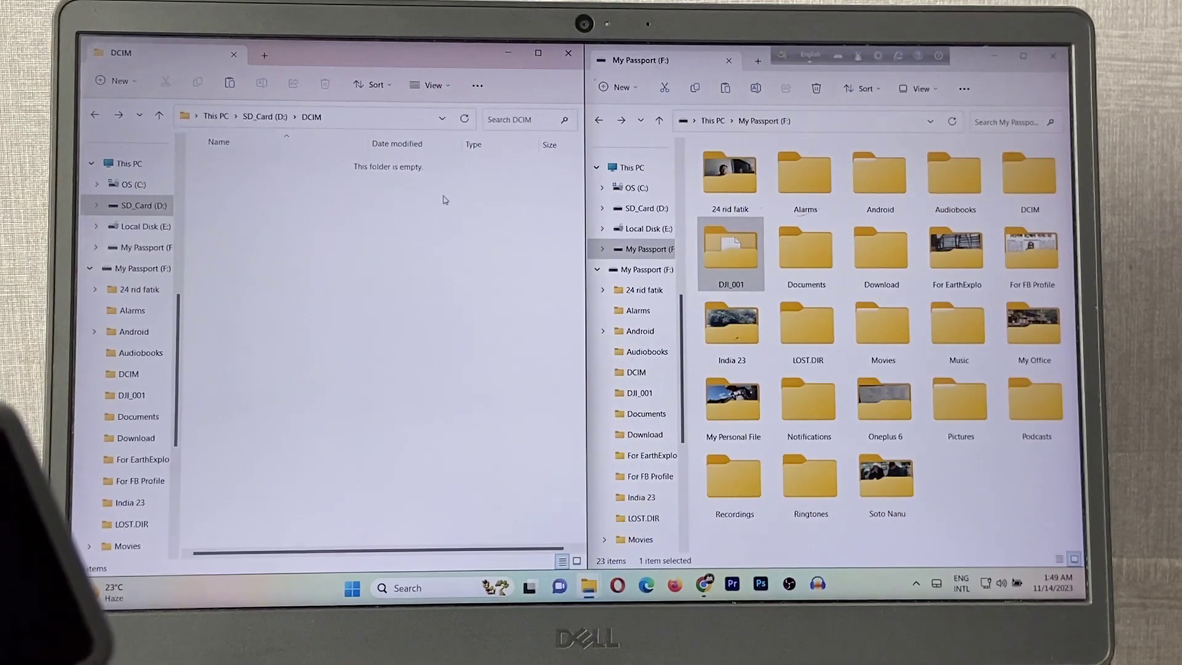
{"action": "left_click", "coordinate": [95, 116]}
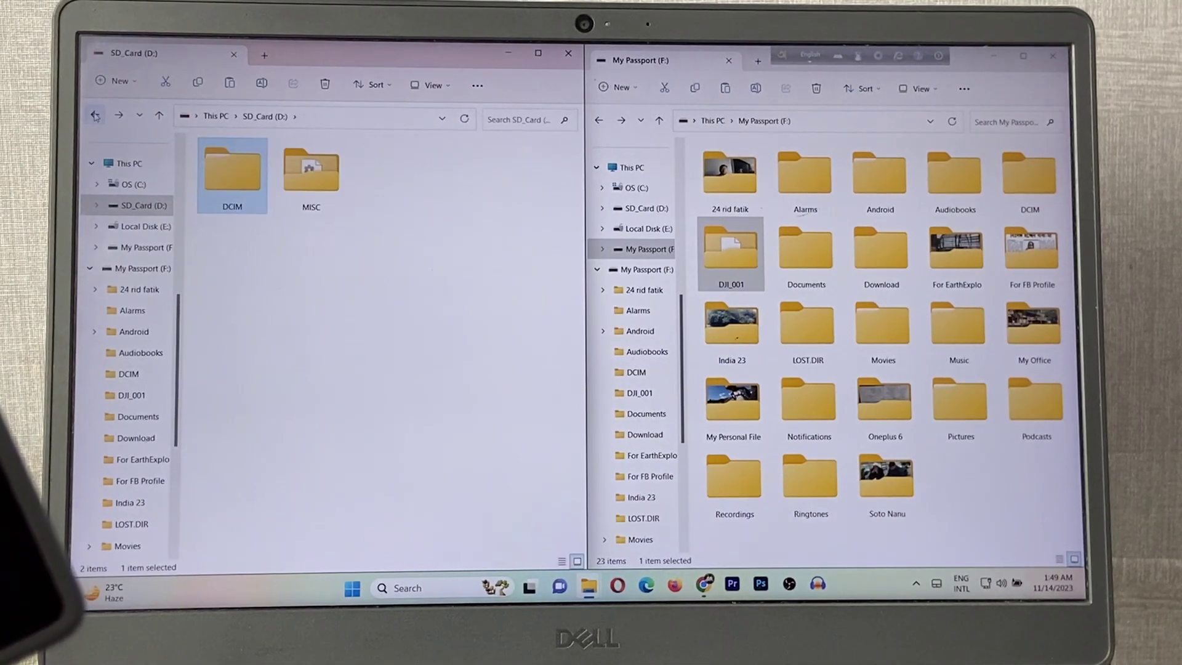
{"action": "left_click", "coordinate": [96, 115]}
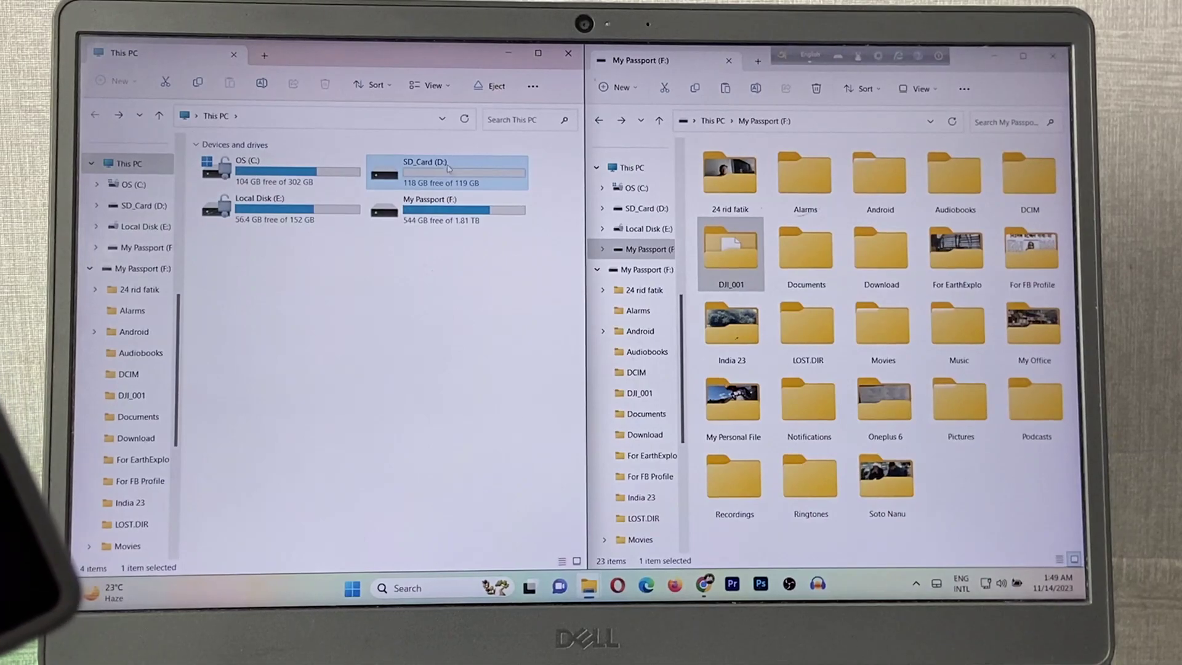